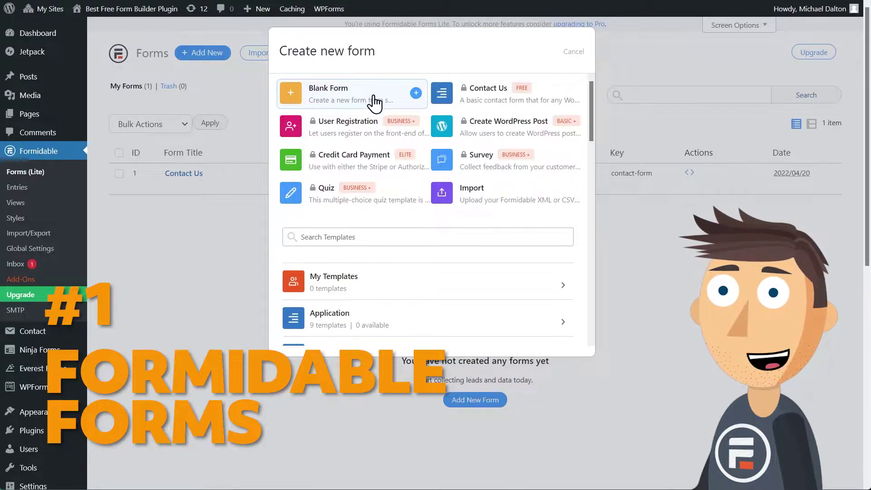
Step: Create a new blank Formidable form and enter its builder
click(365, 105)
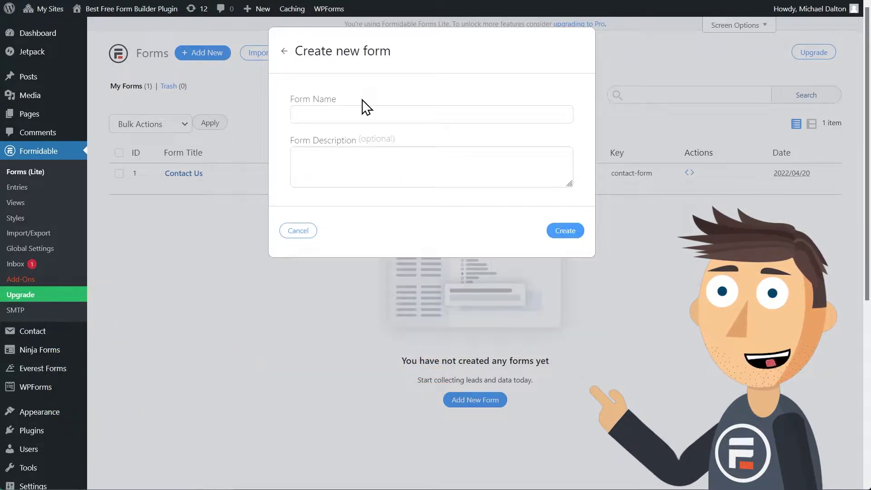
click(564, 234)
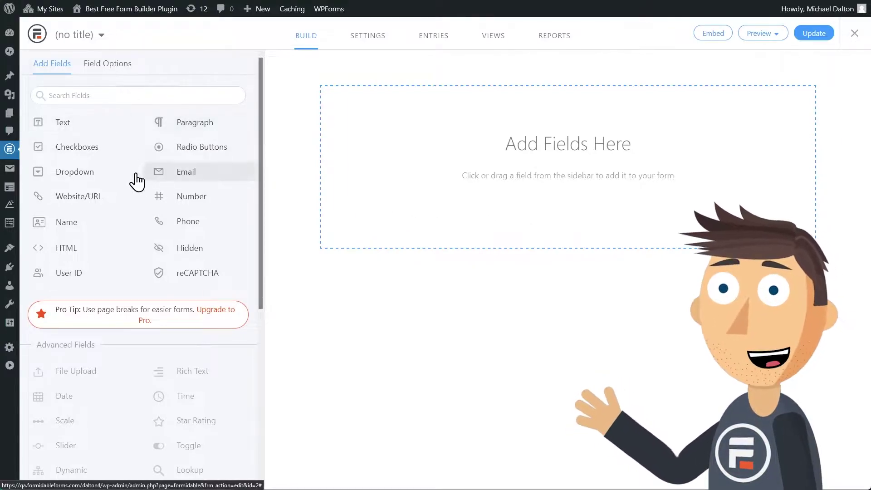
Step: Add Name, Text, Email and reCAPTCHA fields to the form canvas
drag(84, 234, 418, 125)
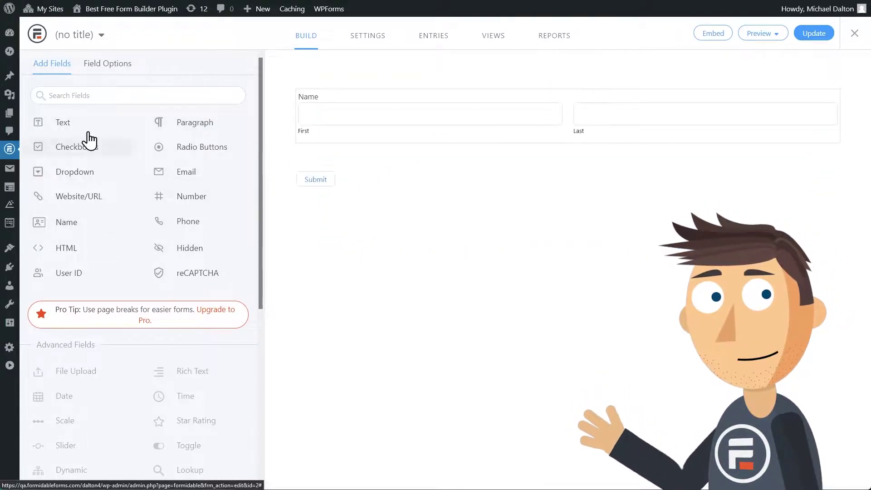
drag(86, 131, 352, 167)
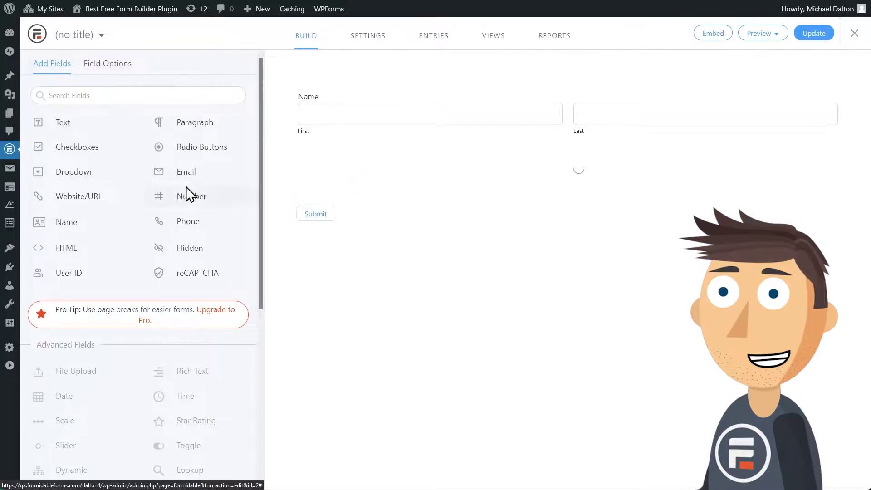
drag(181, 177, 317, 225)
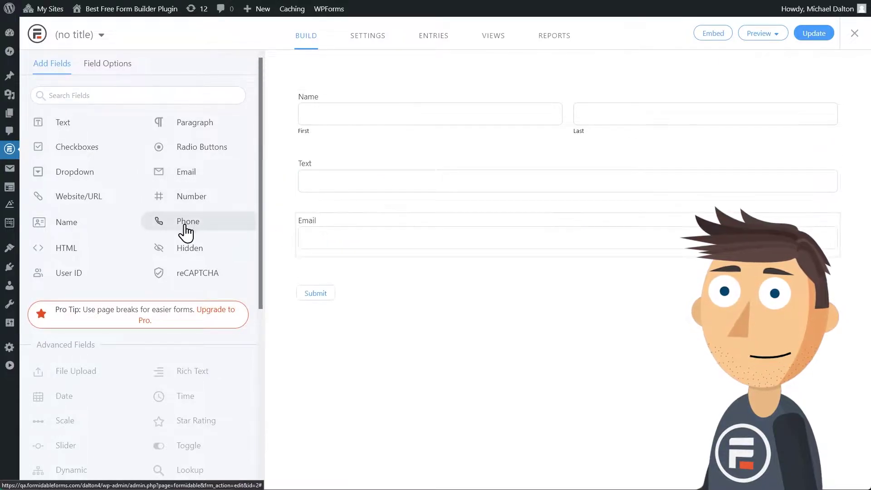
drag(192, 286, 387, 279)
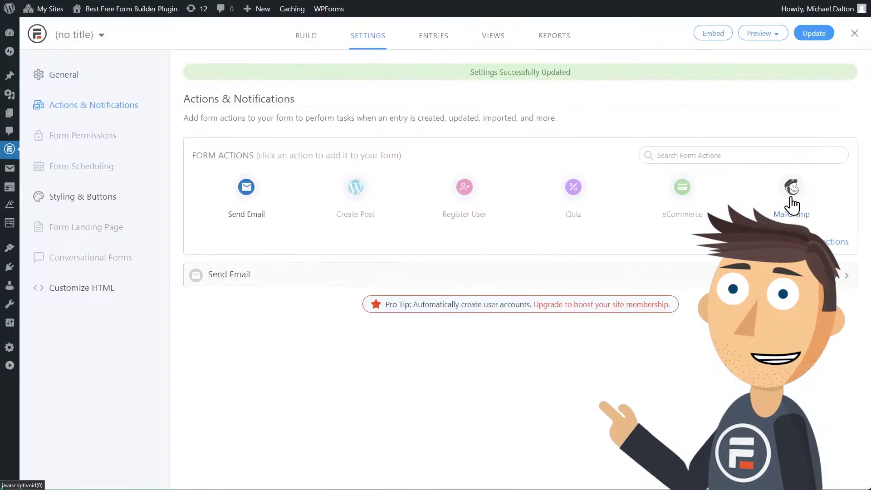
Step: Check the form description styling options and choose CSV as the export format
click(786, 198)
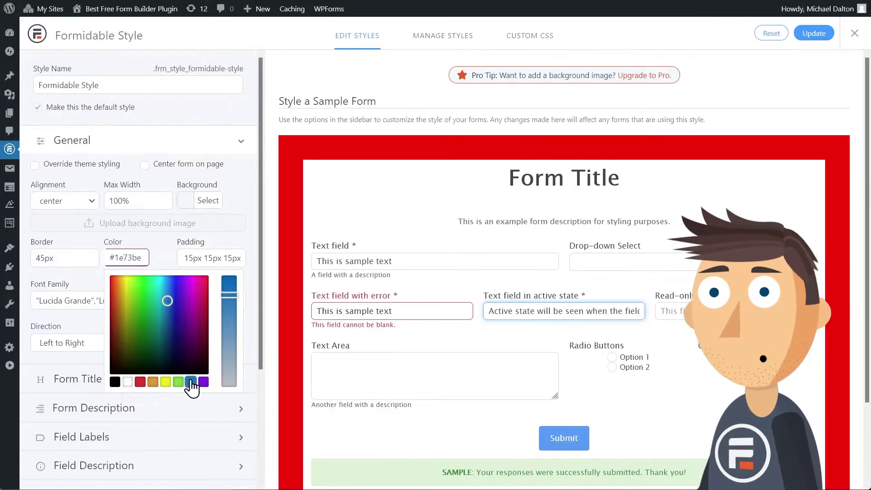
click(204, 417)
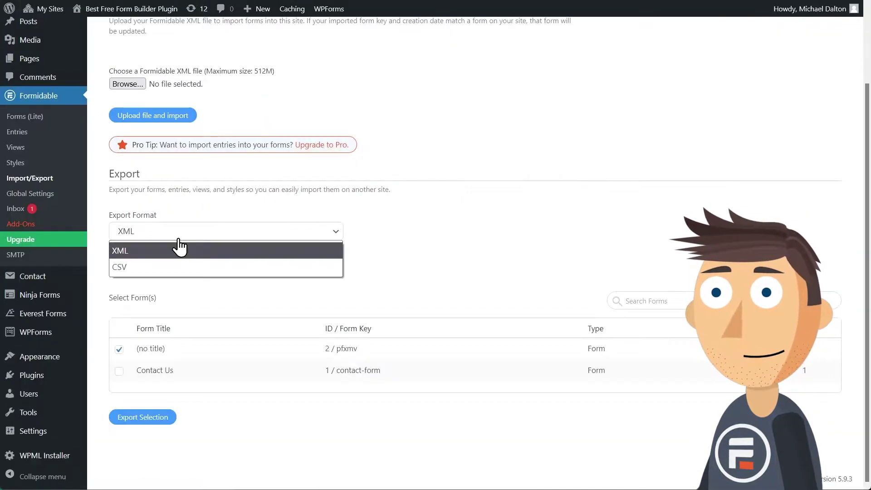
click(172, 265)
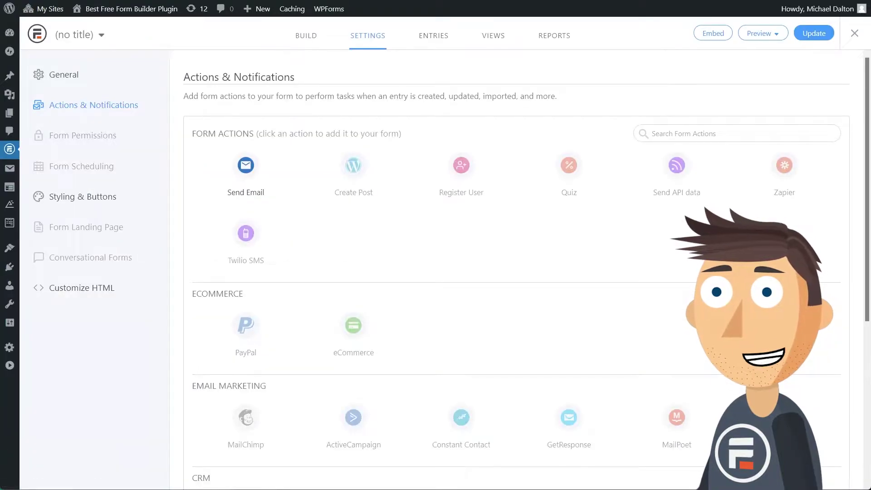
scroll(702, 236, down, 1)
scroll(252, 368, down, 1)
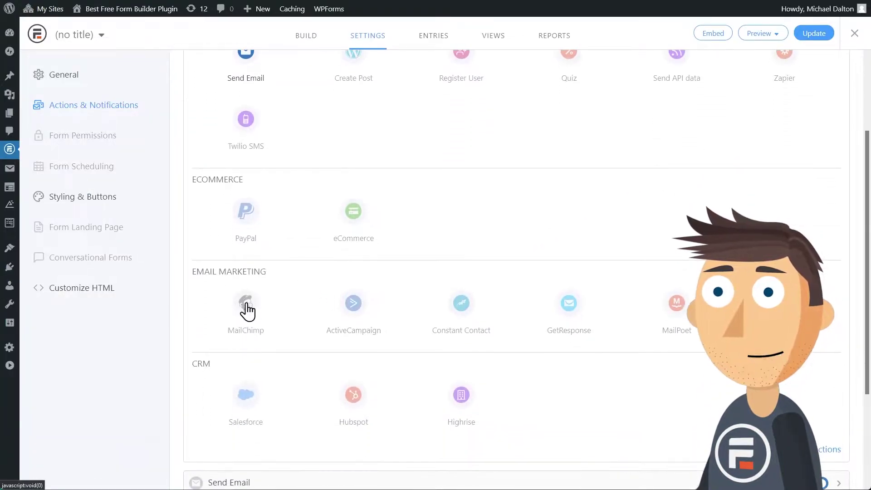
Step: Try the locked MailChimp, ActiveCampaign and Constant Contact actions, dismissing the add-on notices
click(247, 305)
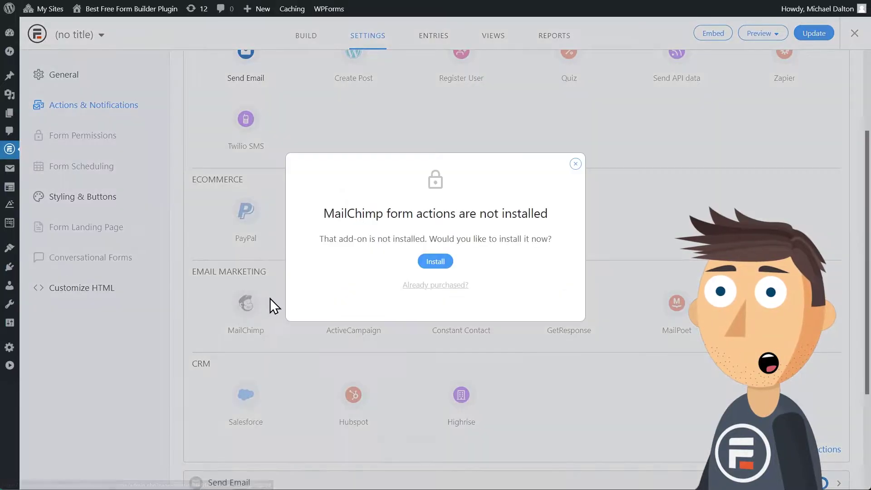
click(576, 165)
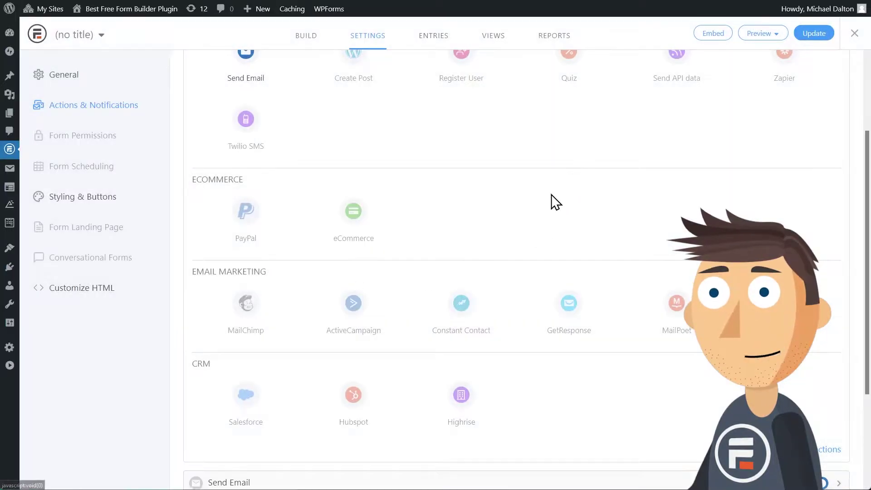
click(357, 306)
click(571, 179)
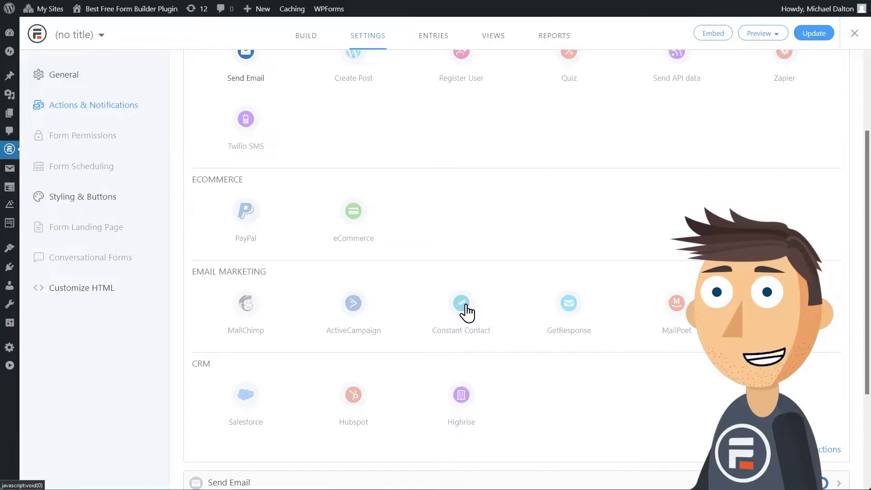
click(465, 312)
Step: Dismiss the last add-on notice before moving on to WPForms
click(576, 165)
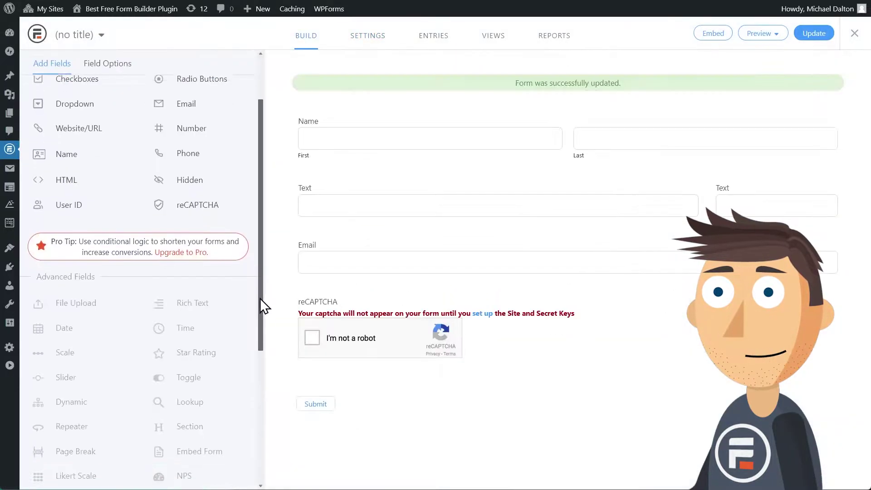
scroll(252, 340, down, 2)
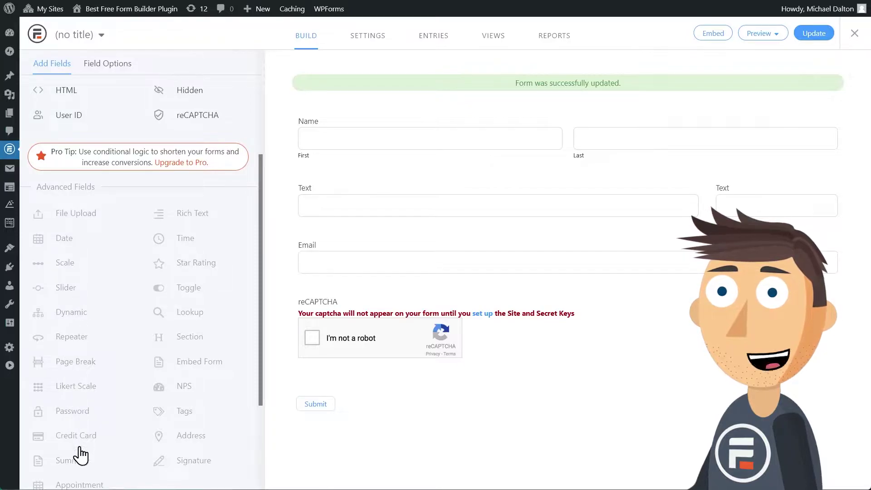
scroll(81, 455, down, 1)
scroll(171, 441, down, 2)
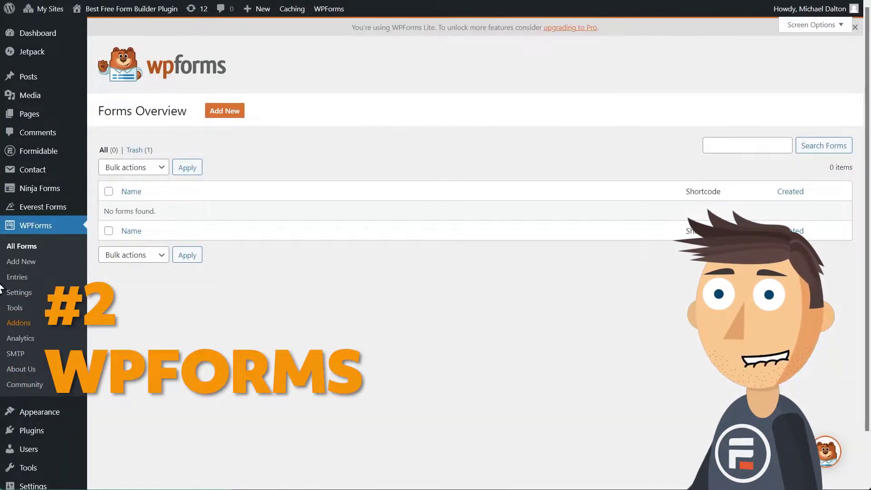
Step: Start the Secret Santa Signup Form and add Numbers and Number Slider fields after Name
click(19, 266)
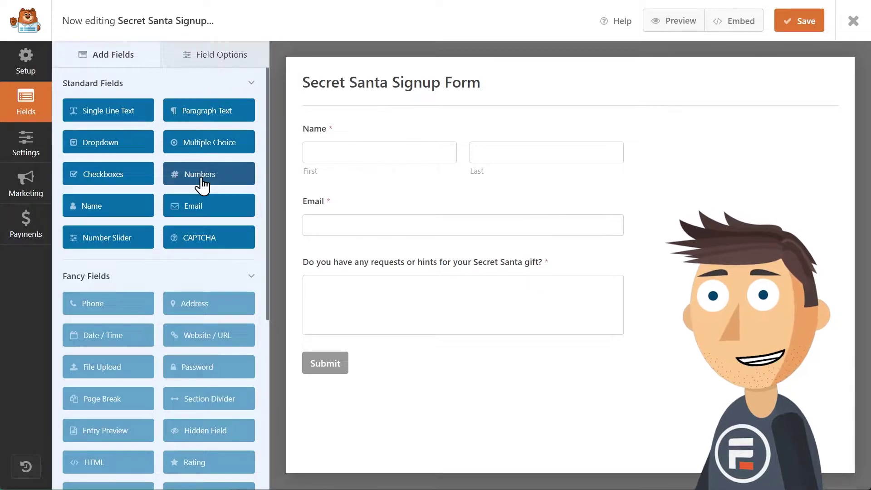
drag(204, 184, 325, 212)
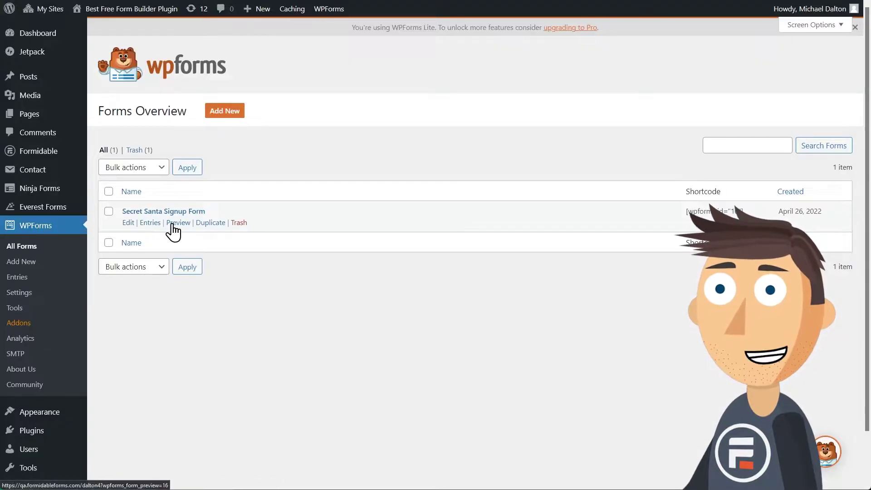
click(153, 224)
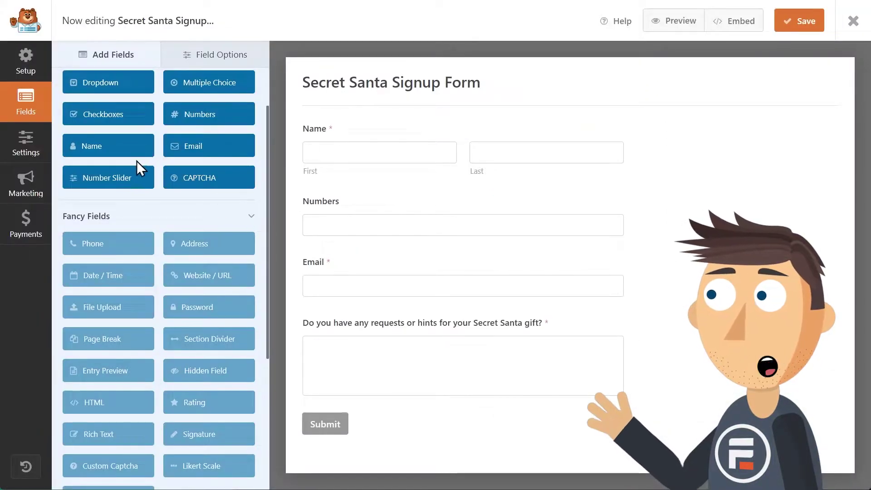
drag(111, 184, 336, 204)
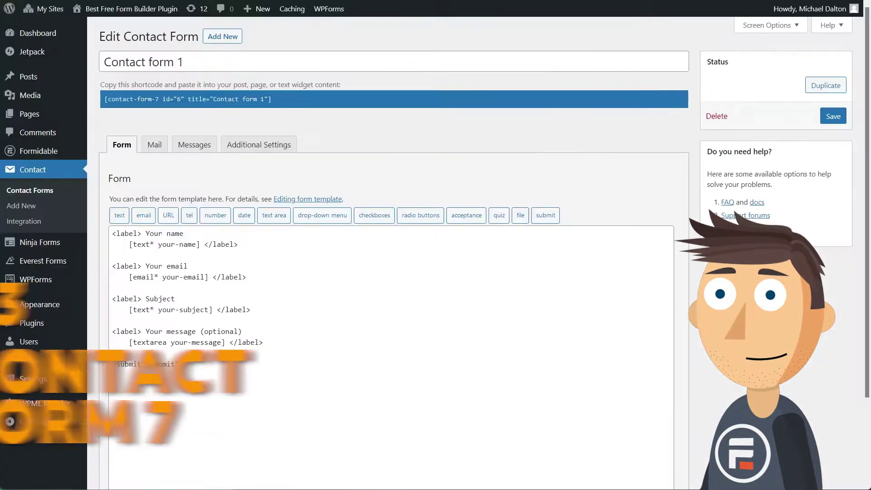
scroll(474, 330, down, 1)
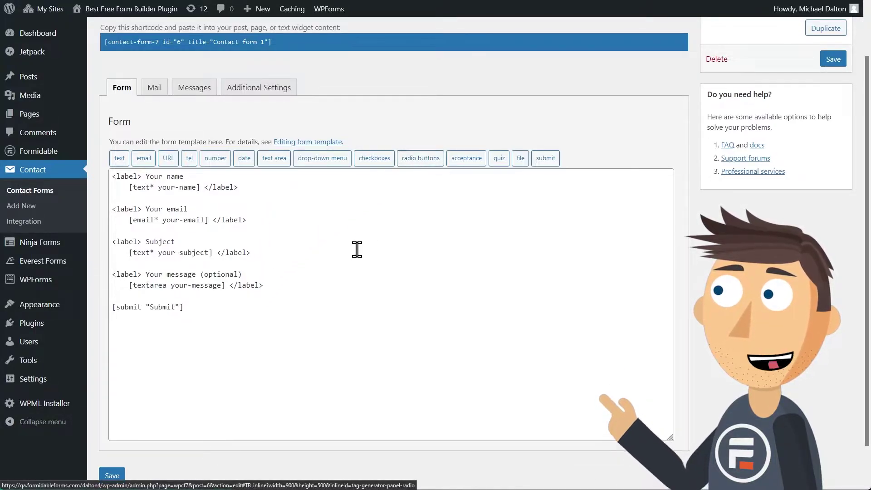
Step: Insert a radio-button tag with options Thing 1 and Thing 2 after the message field
click(331, 287)
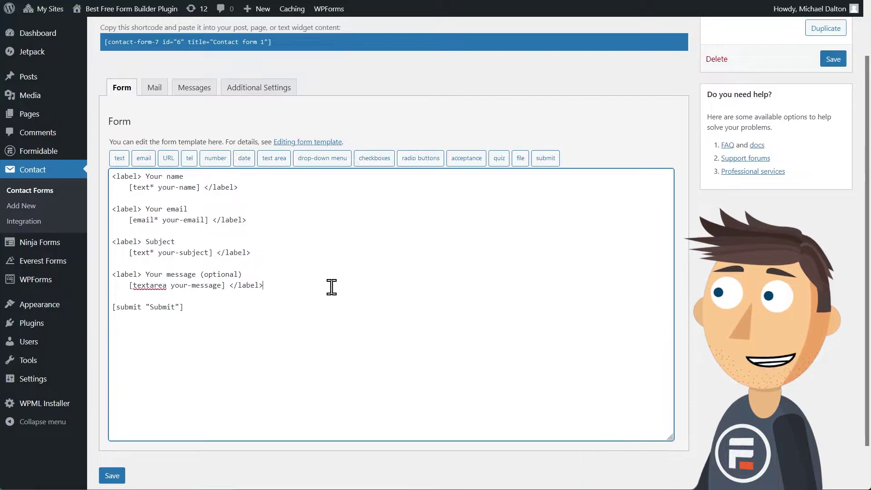
key(Return)
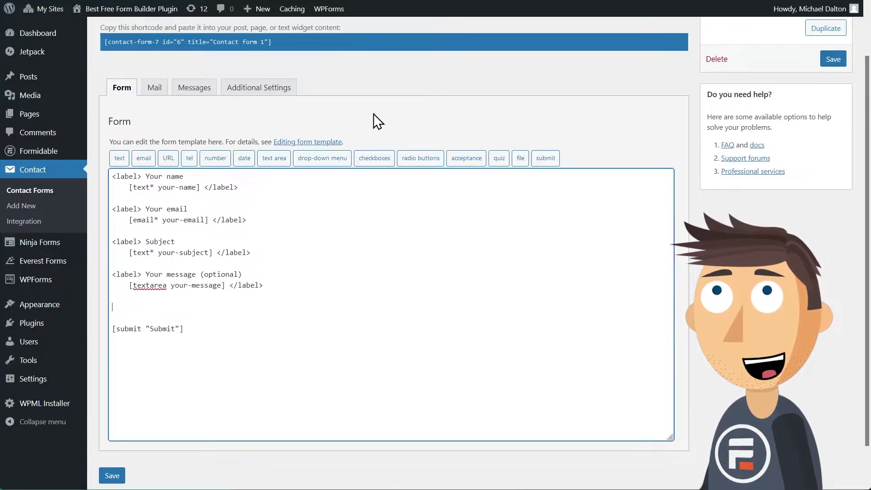
click(420, 159)
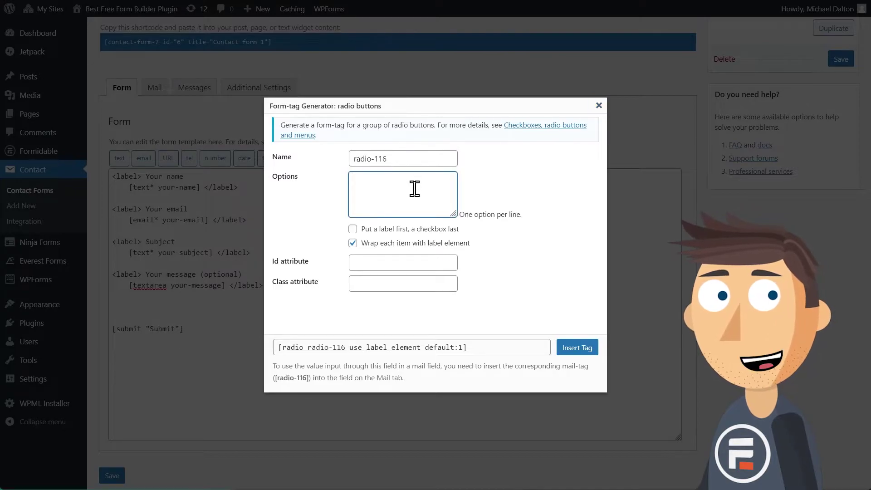
click(416, 182)
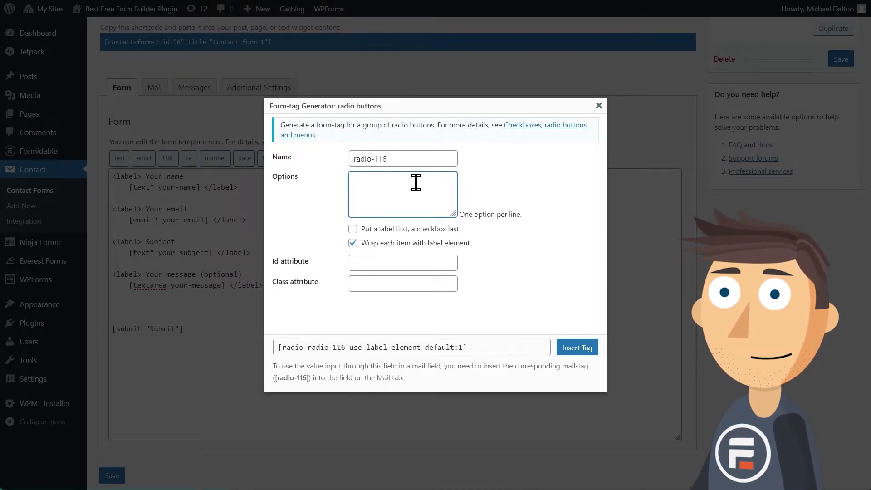
text(T)
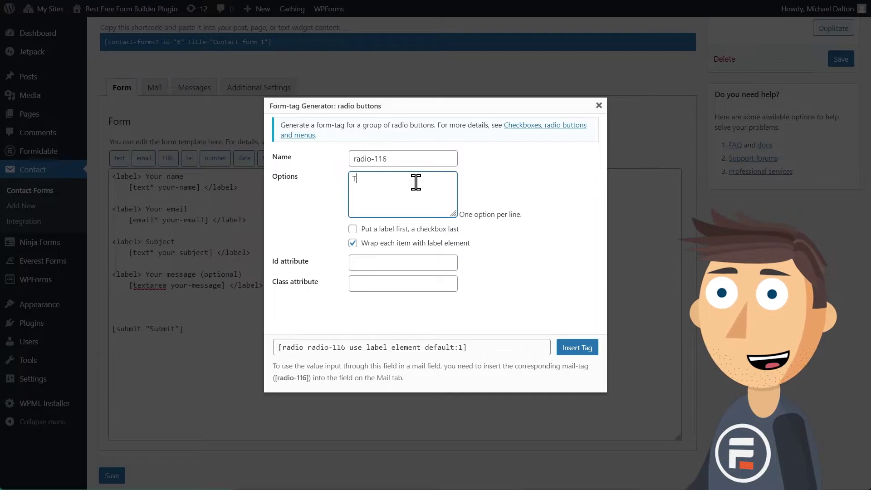
text(Hinghing 1)
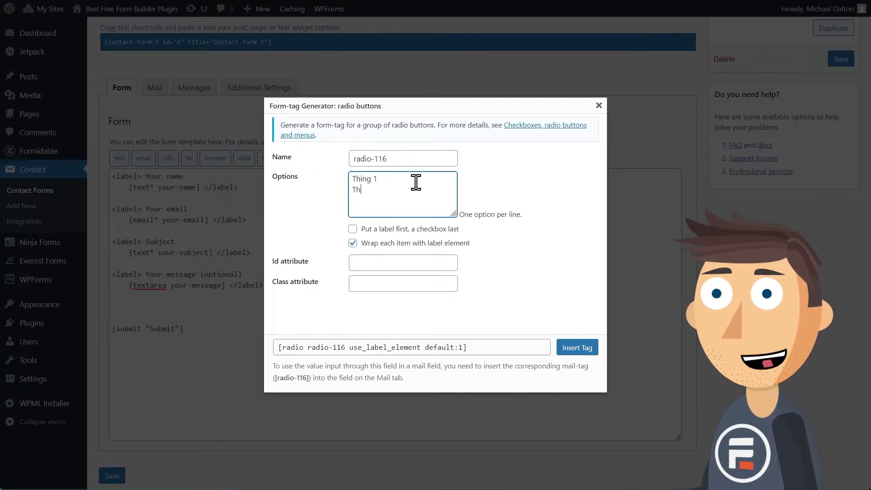
text(ing 2)
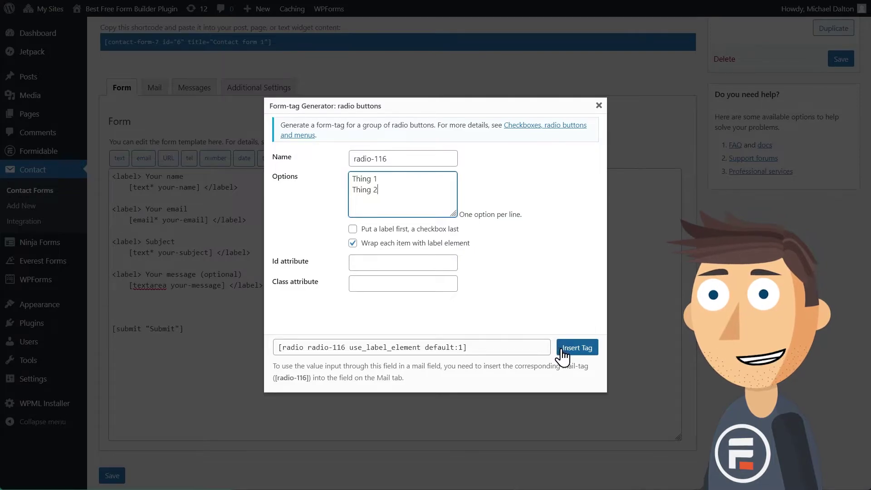
click(575, 348)
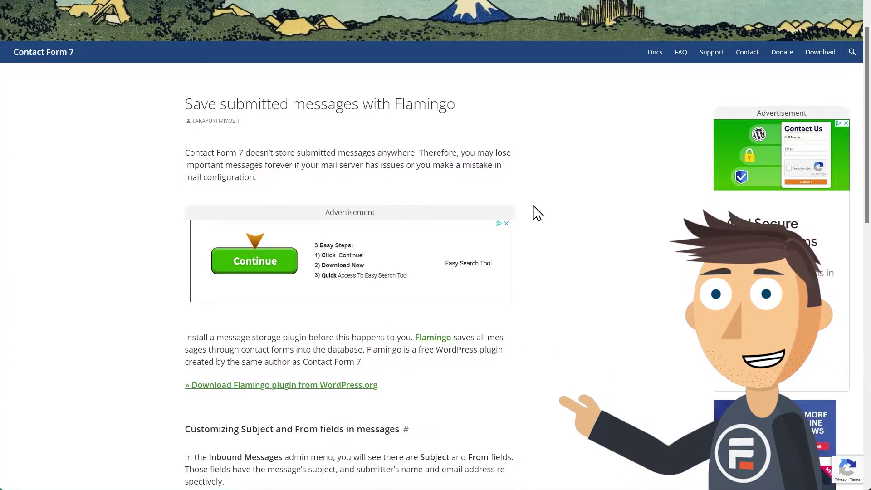
scroll(533, 210, down, 2)
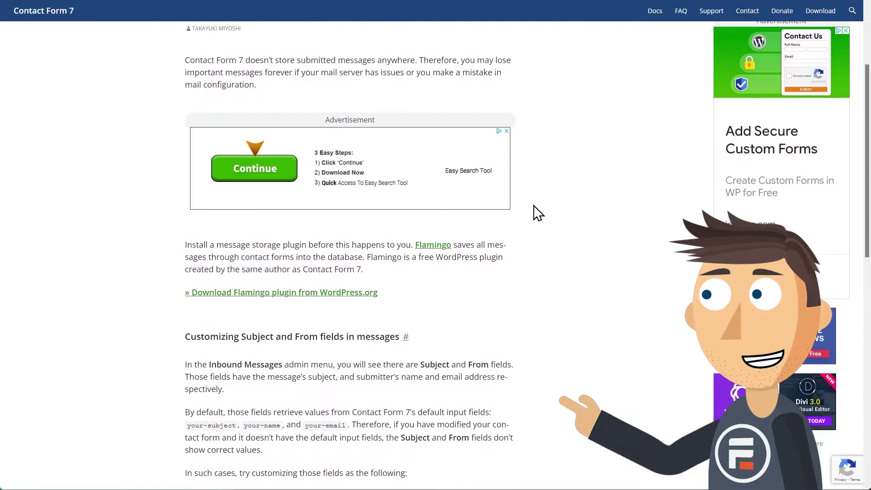
scroll(532, 210, down, 1)
scroll(533, 211, down, 2)
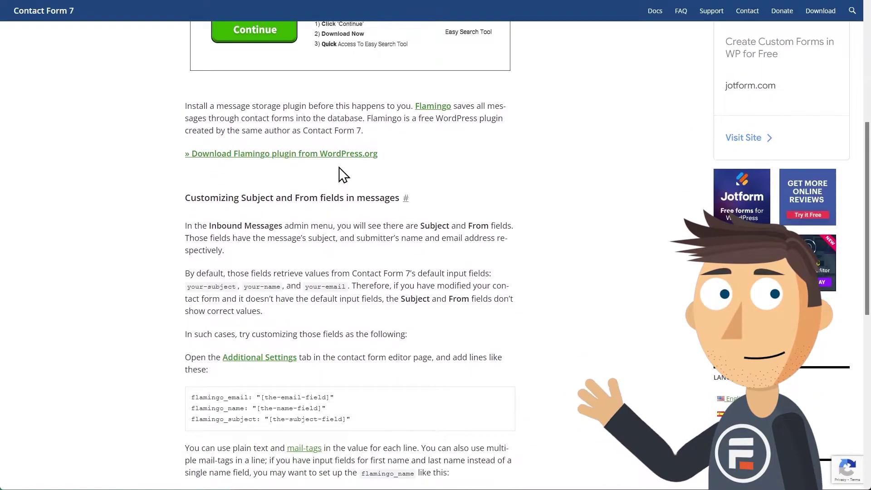
Step: View the Flamingo plugin page, then show the contact form's Additional Settings
click(338, 154)
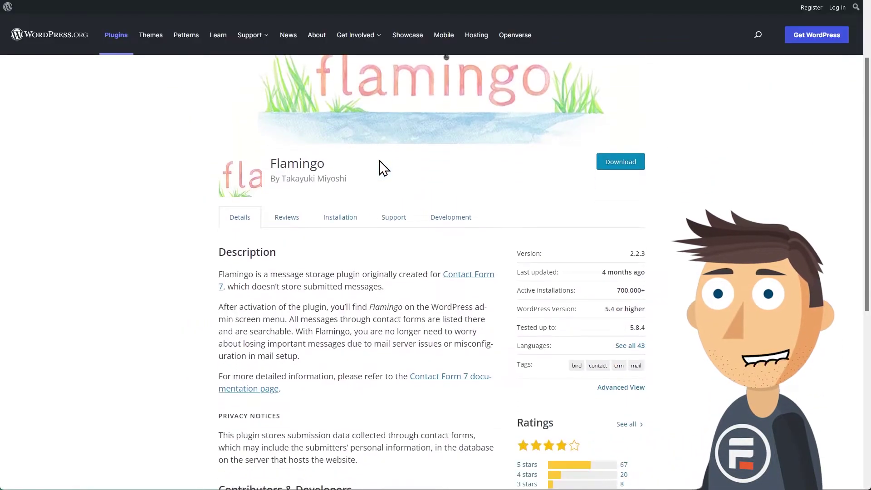
scroll(384, 168, down, 1)
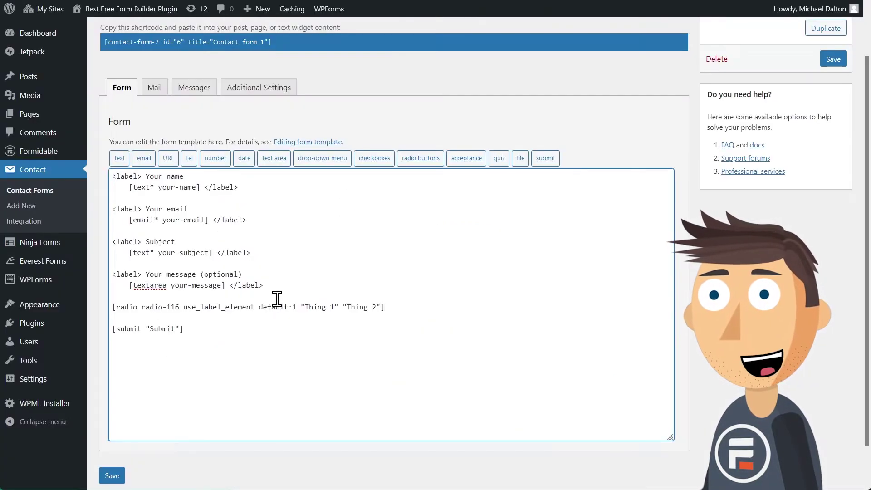
click(242, 96)
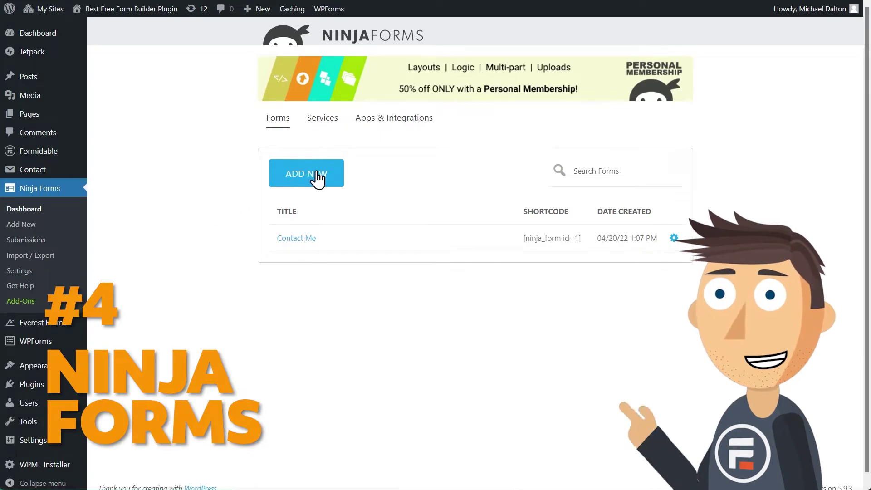
Step: Add a new Ninja Forms form starting from the Blank Form template
click(317, 179)
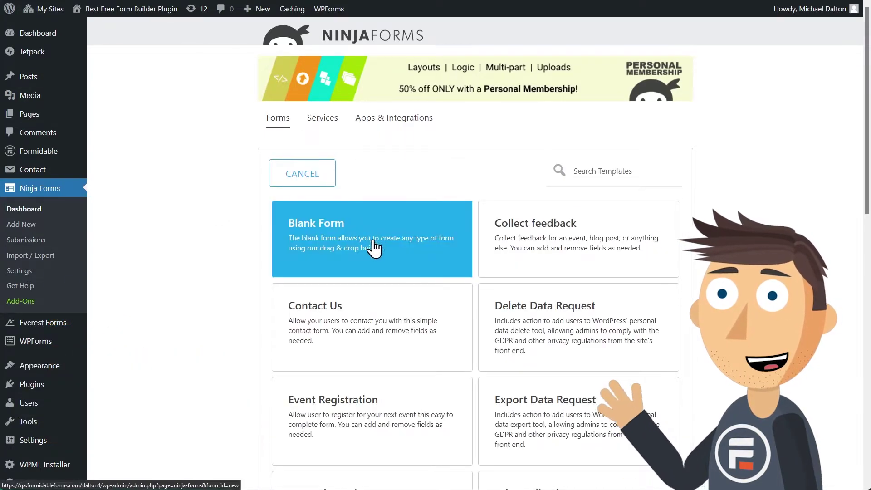
click(367, 317)
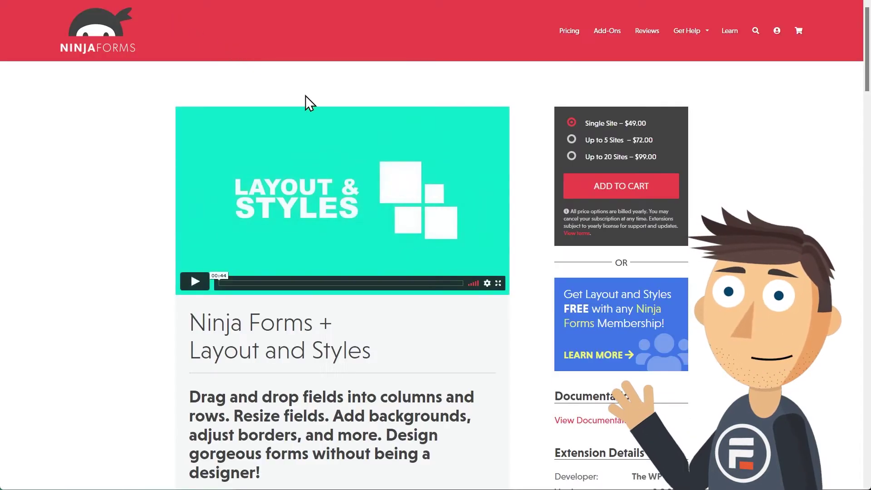
Step: Browse the Ninja Forms add-ons catalogue to the Conditional Logic extension page
click(594, 34)
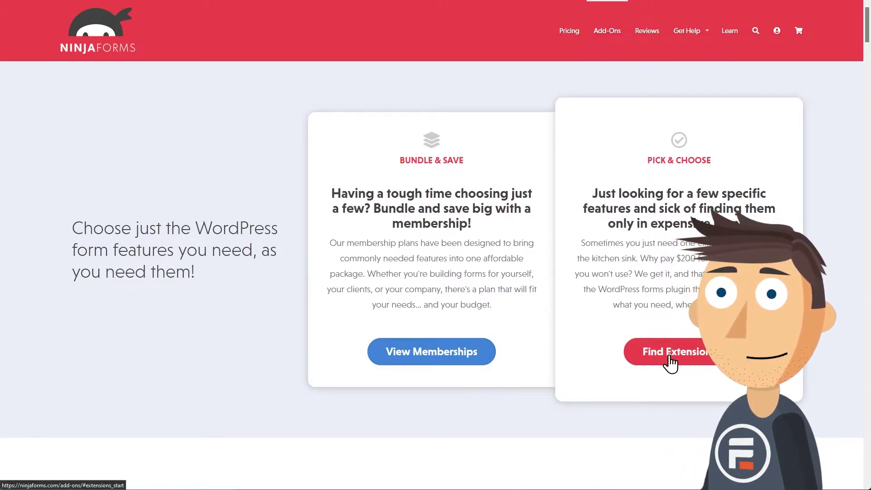
click(671, 362)
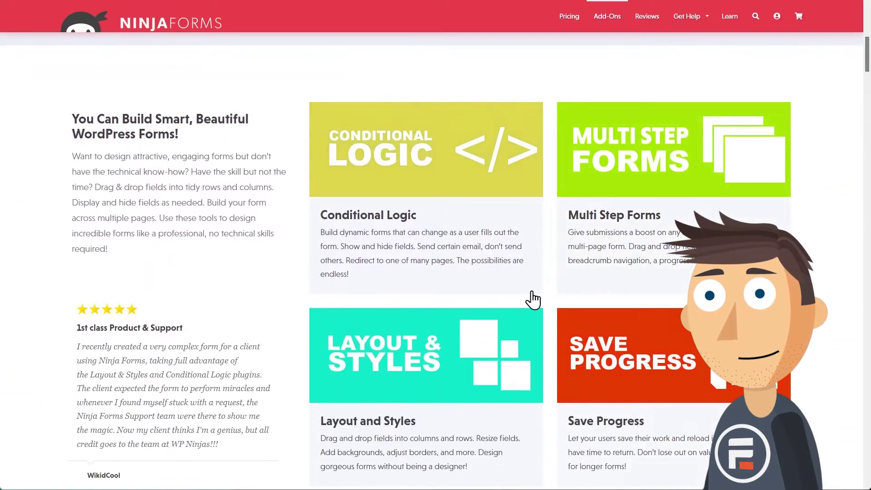
scroll(529, 295, down, 1)
scroll(505, 204, up, 1)
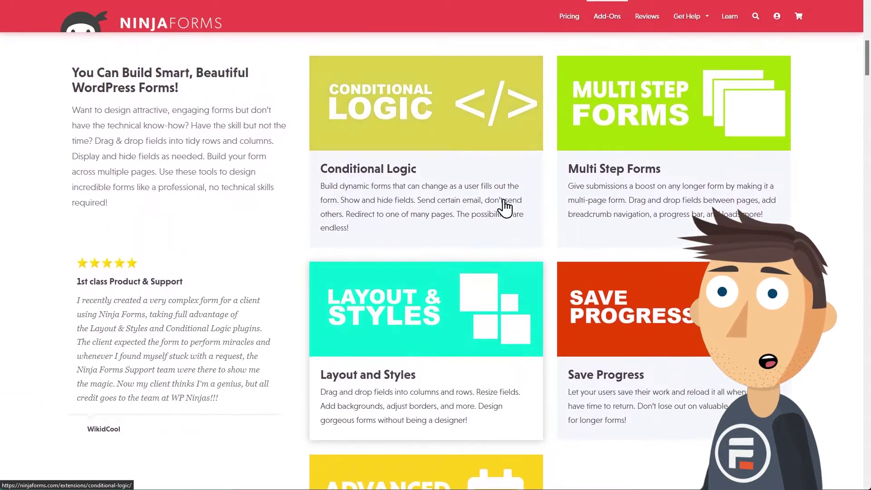
click(470, 114)
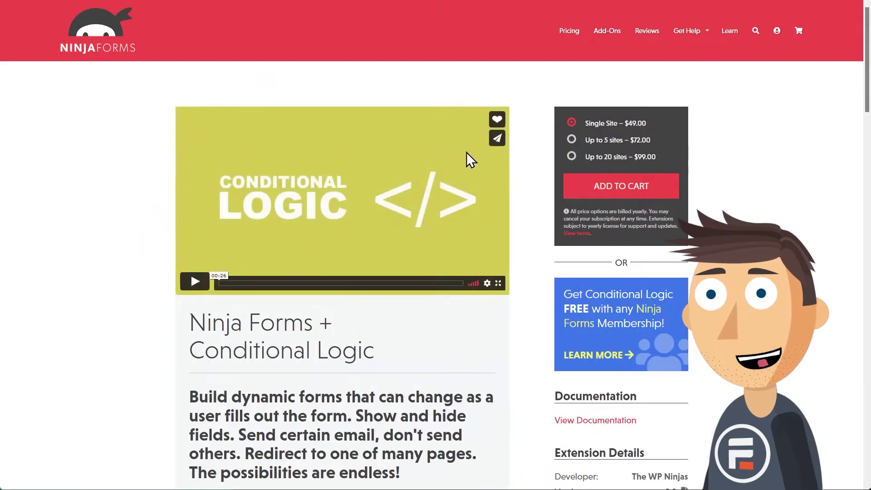
scroll(469, 170, down, 2)
scroll(470, 176, up, 1)
scroll(470, 176, down, 1)
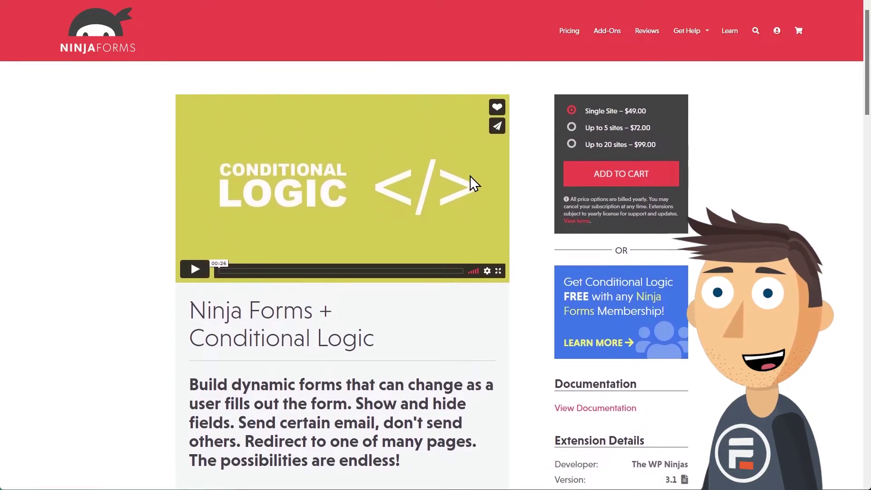
scroll(470, 176, down, 2)
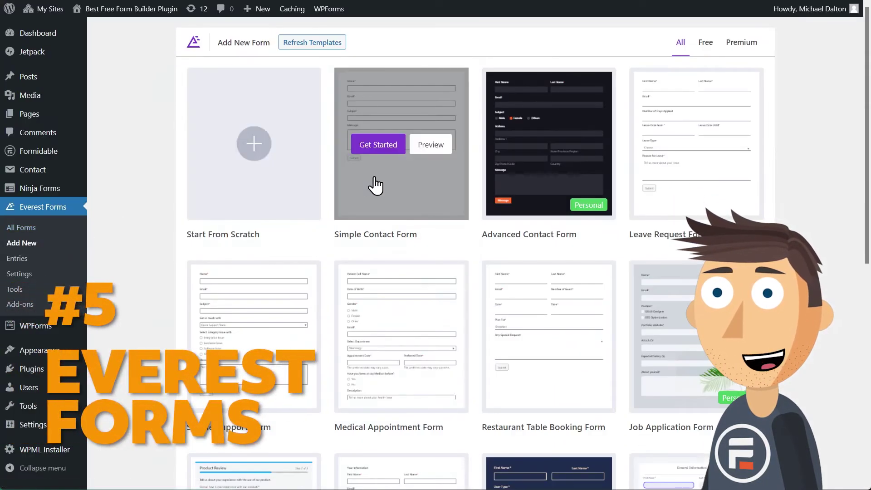
Step: Start a form named Contact from the Simple Contact Form template
click(378, 145)
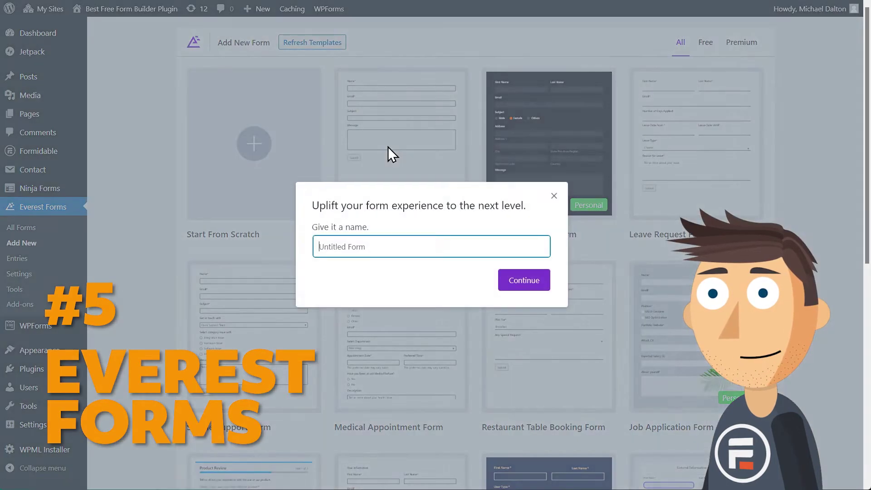
text(Contact)
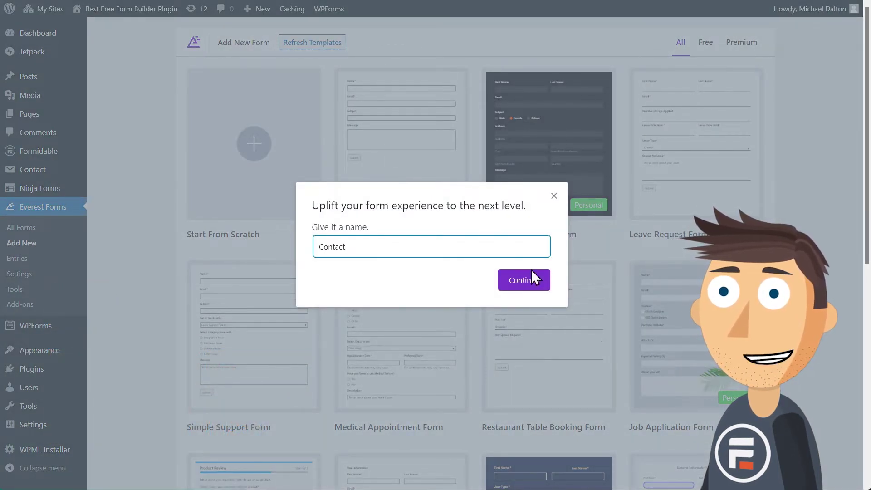
click(531, 270)
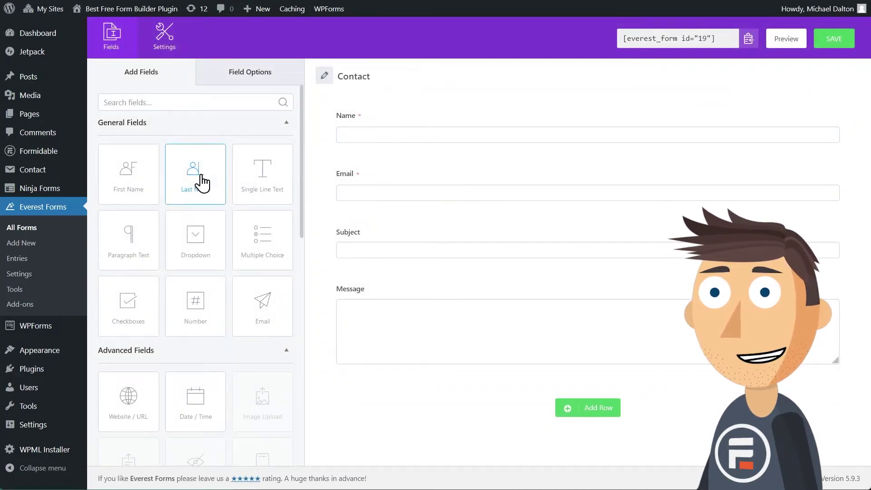
Step: Add Last Name, split the row into two columns, and place Website / URL and Checkboxes on the right
mouse_move(201, 179)
mouse_down()
mouse_move(396, 175)
mouse_move(395, 195)
mouse_up()
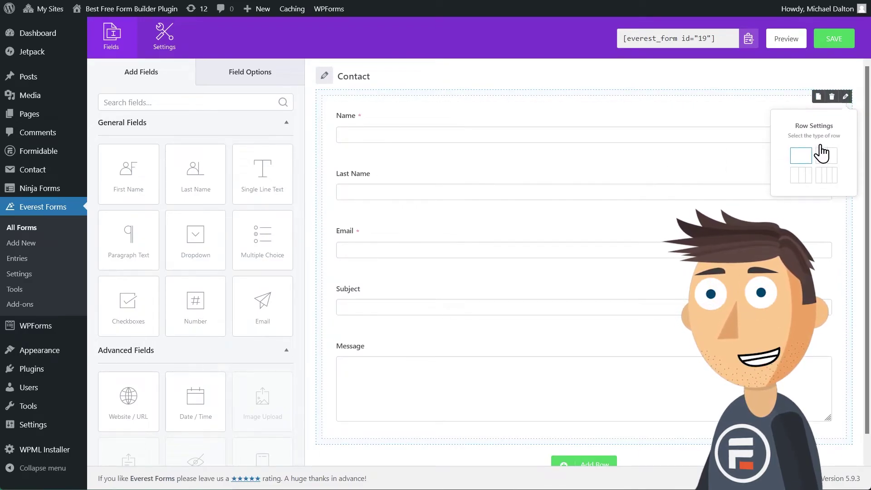
click(826, 158)
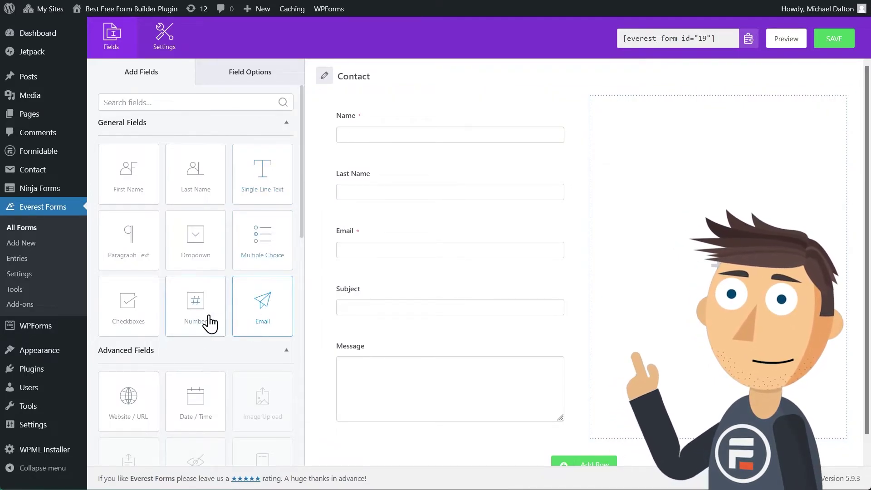
mouse_move(125, 395)
mouse_down()
mouse_move(718, 189)
mouse_move(704, 186)
mouse_up()
mouse_move(127, 328)
mouse_down()
mouse_move(688, 236)
mouse_move(642, 243)
mouse_up()
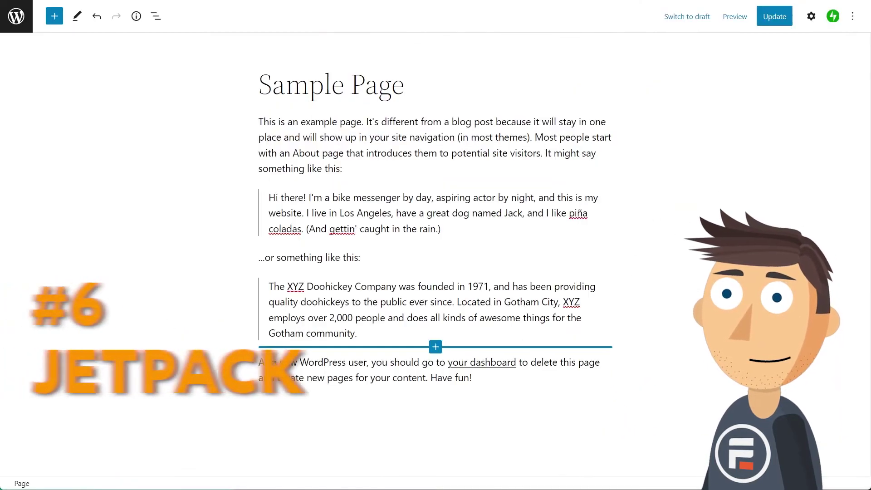
Step: Add a Contact Info block (email, phone, address) below the first paragraph of the Sample Page
click(436, 182)
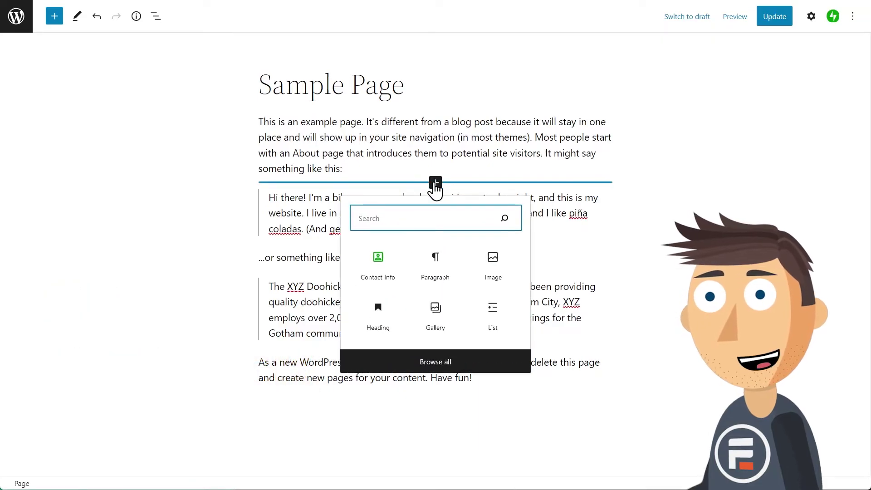
click(385, 272)
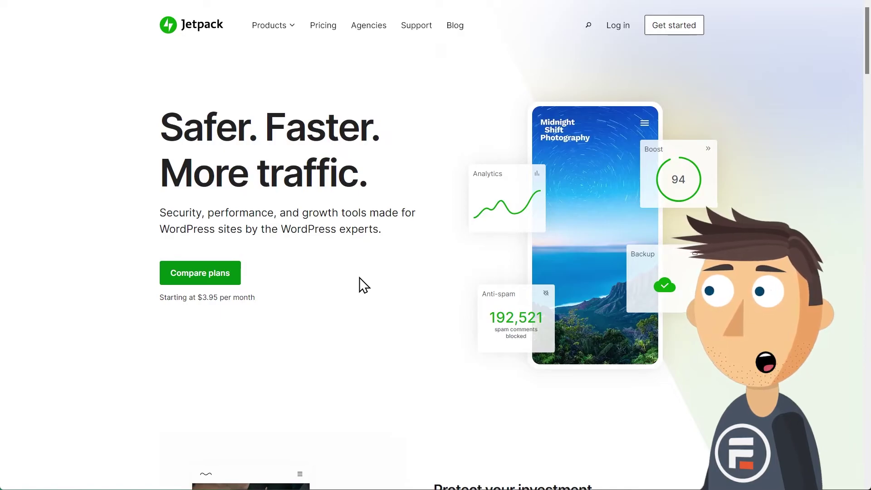
Step: Browse Jetpack's Products menu and land on the pricing page with Backup, Security and Complete plans
click(280, 40)
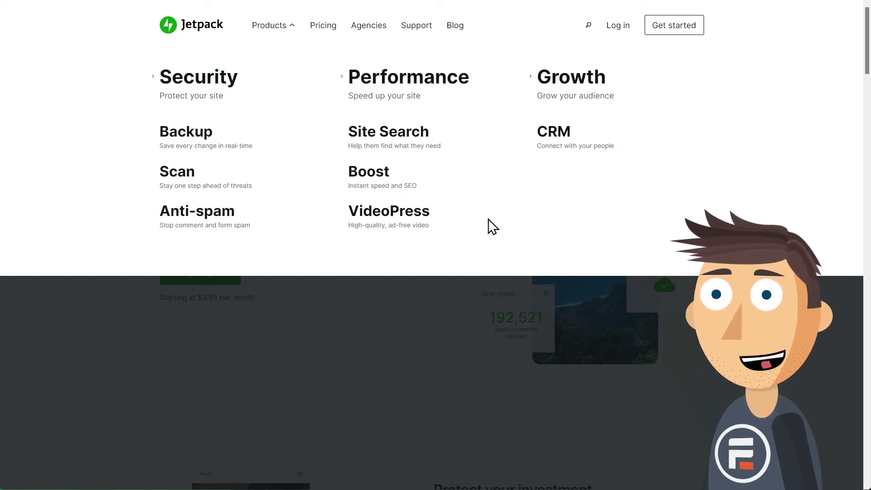
click(324, 27)
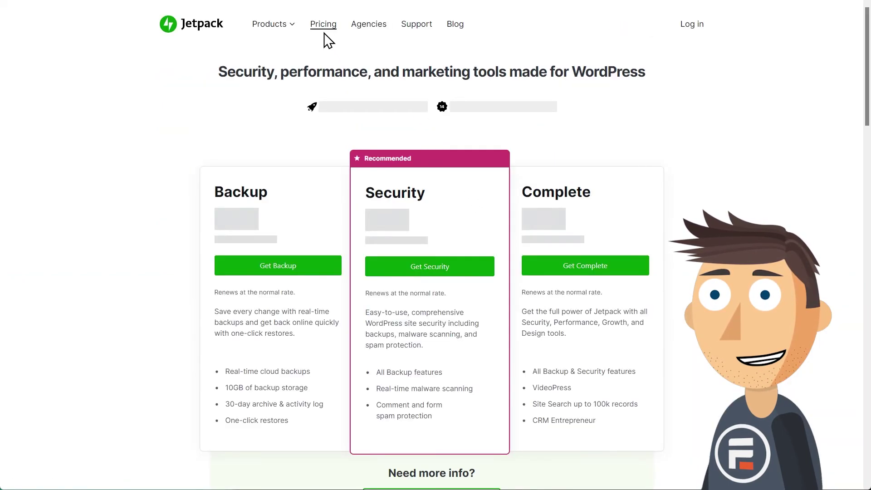